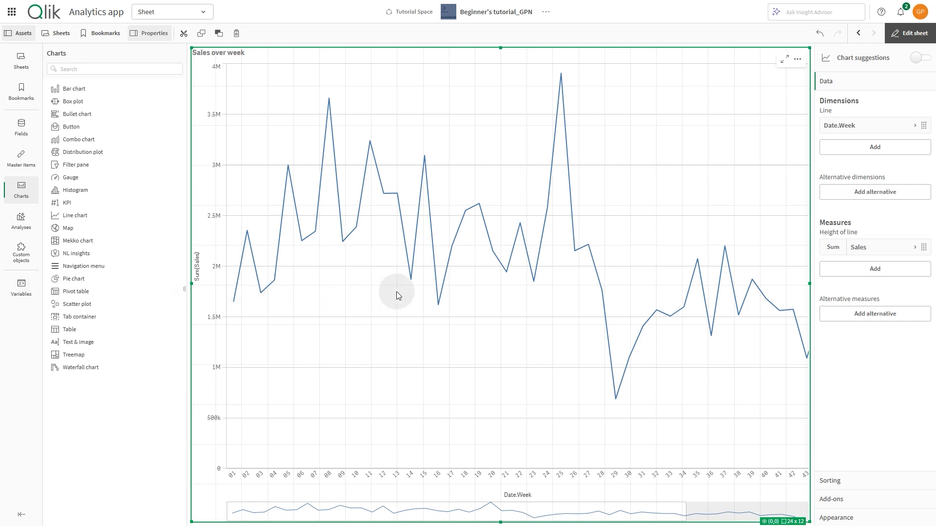
Add a Point plugin to the sales line chart with dimension value 25.
{"action": "left_click", "coordinate": [847, 501]}
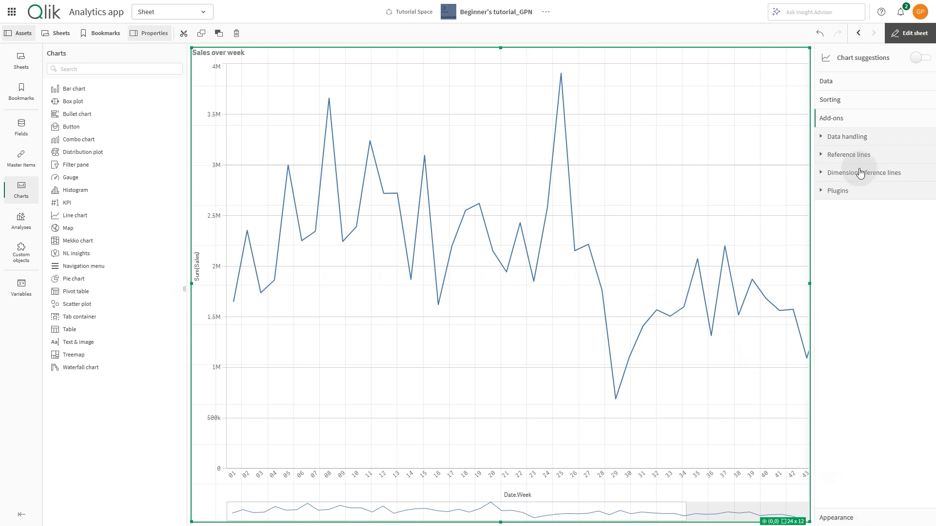
{"action": "left_click", "coordinate": [857, 190]}
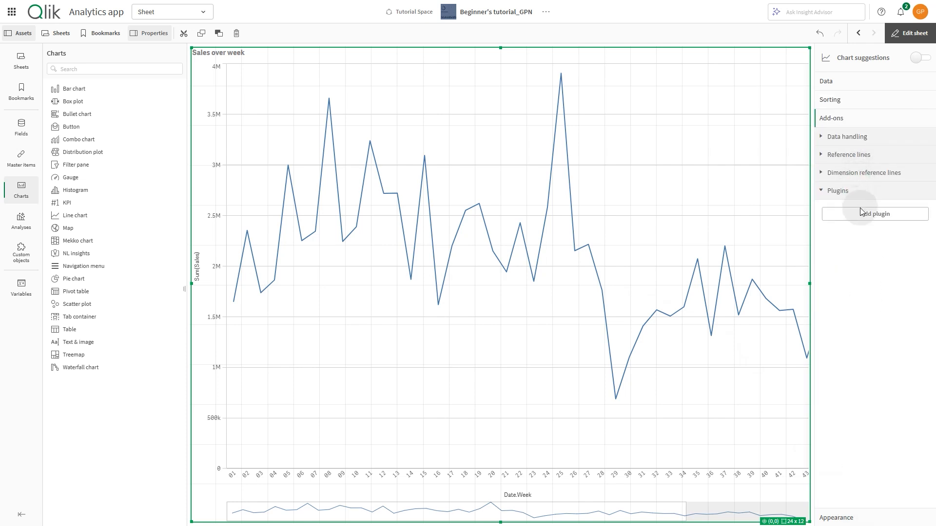
{"action": "left_click", "coordinate": [861, 213]}
{"action": "left_click", "coordinate": [859, 229]}
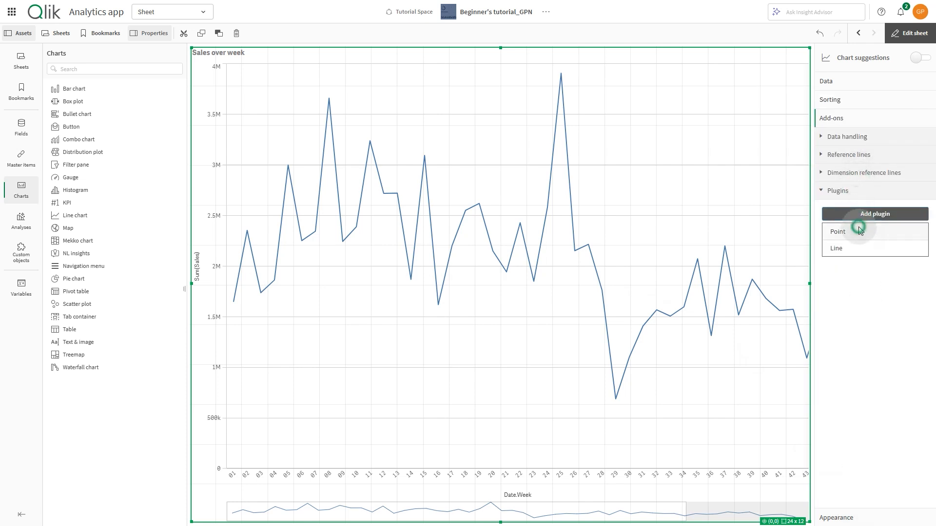
{"action": "left_click", "coordinate": [858, 245]}
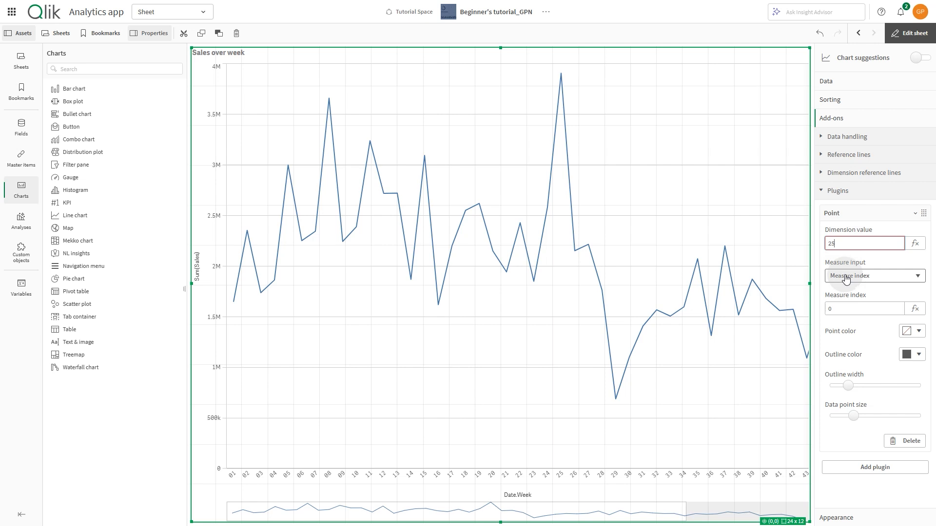
Style the point with the purple color #8e477d, no outline color and a much larger data point size.
{"action": "left_click", "coordinate": [912, 331]}
{"action": "left_click", "coordinate": [882, 245]}
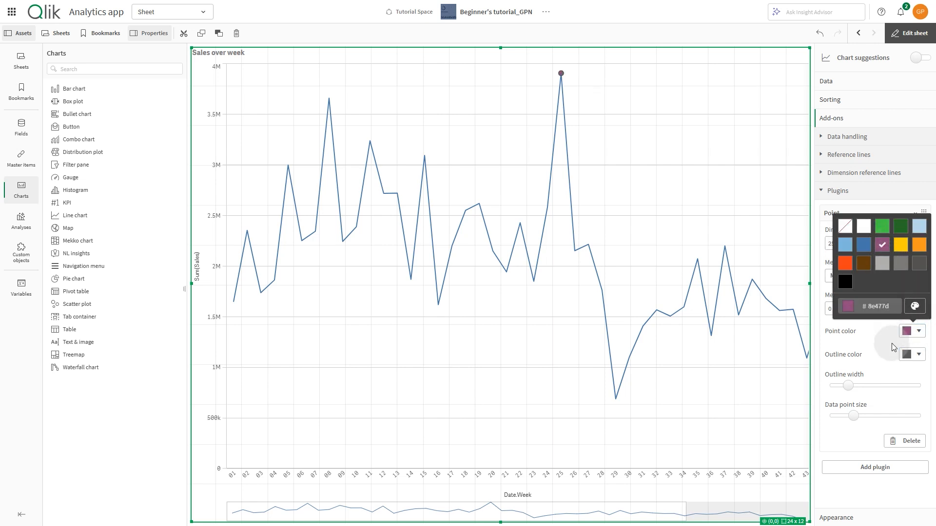
{"action": "left_click", "coordinate": [906, 363]}
{"action": "left_click", "coordinate": [914, 328]}
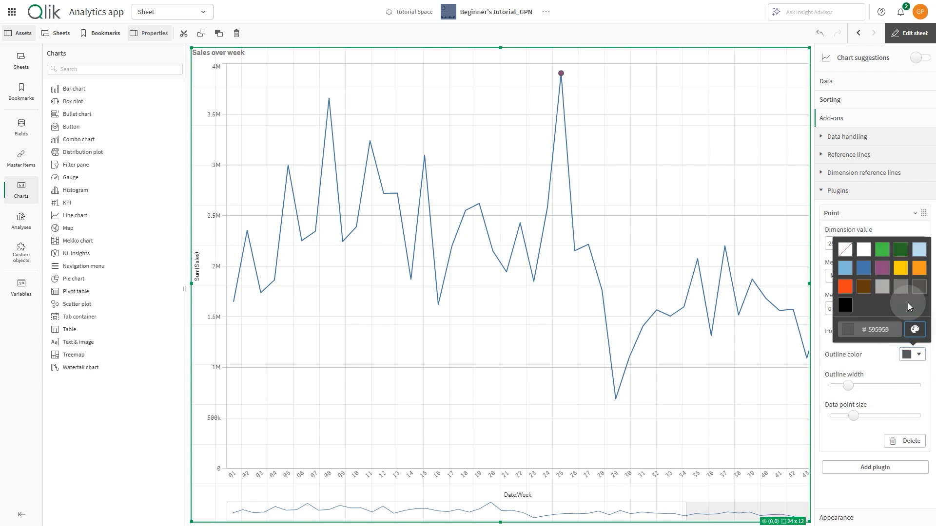
{"action": "left_click", "coordinate": [844, 250]}
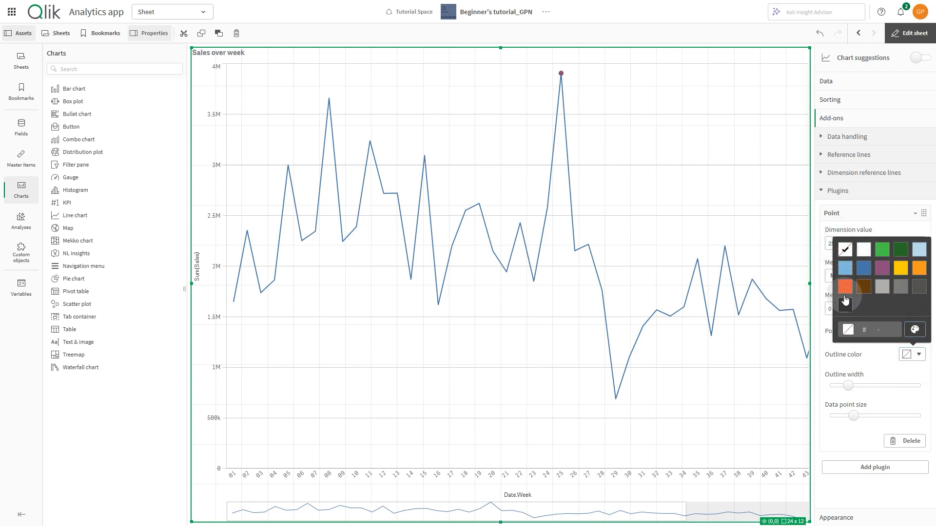
{"action": "left_click_drag", "start_coordinate": [852, 416], "coordinate": [904, 417]}
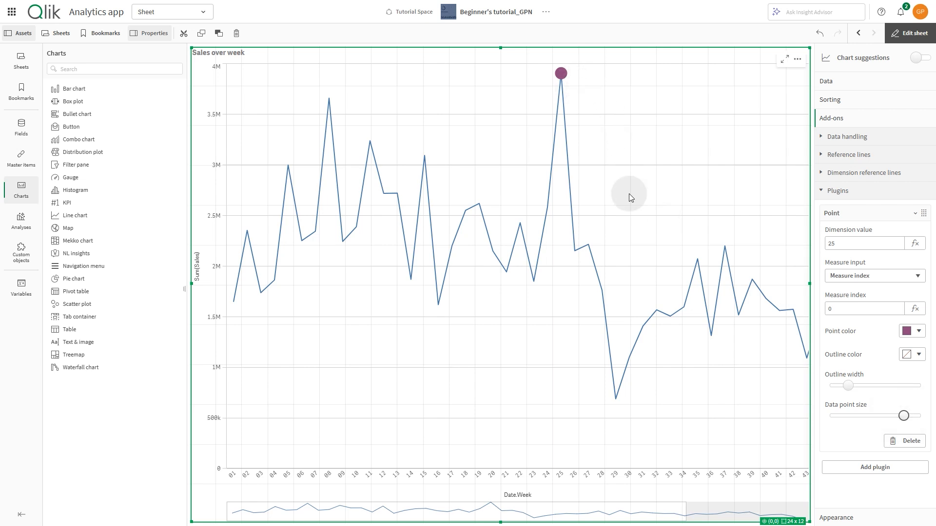
{"action": "left_click", "coordinate": [857, 215]}
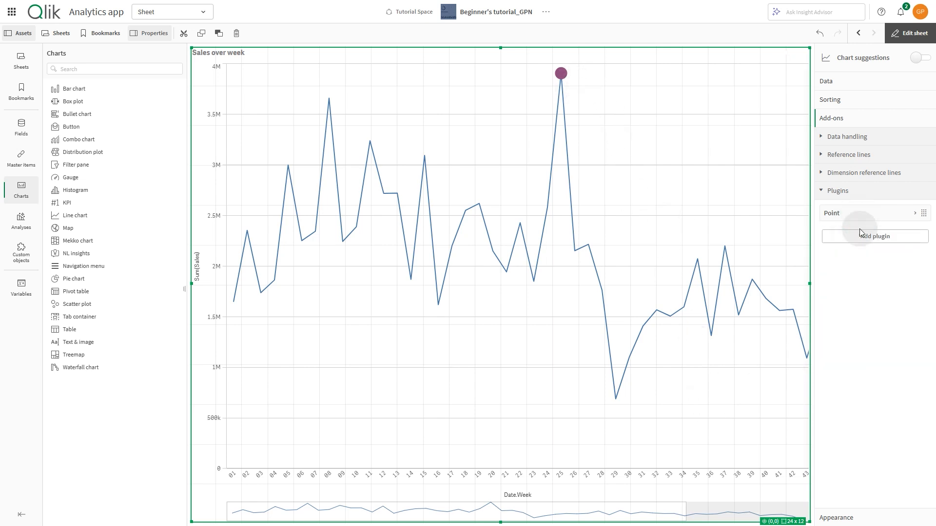
Add a Line plugin to the chart and give it a first point with dimension value 25.
{"action": "left_click", "coordinate": [865, 237]}
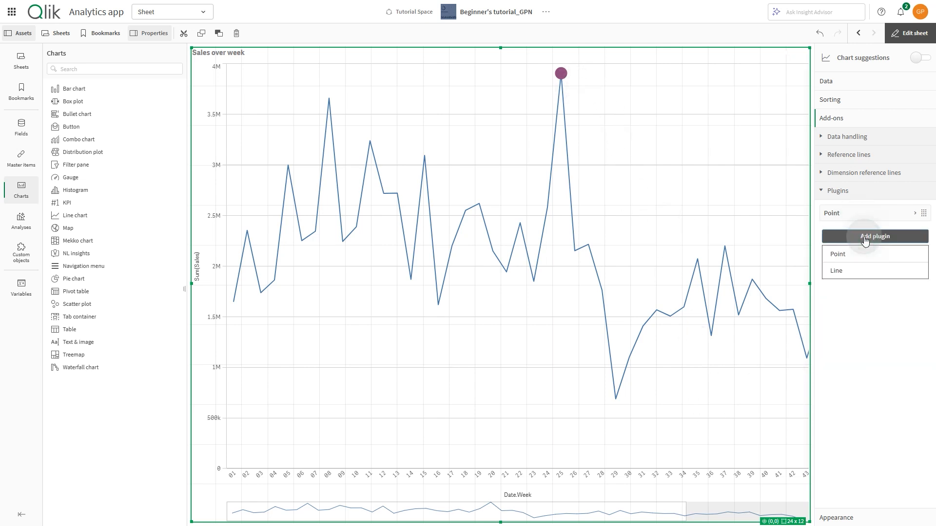
{"action": "left_click", "coordinate": [847, 268]}
{"action": "left_click", "coordinate": [880, 272]}
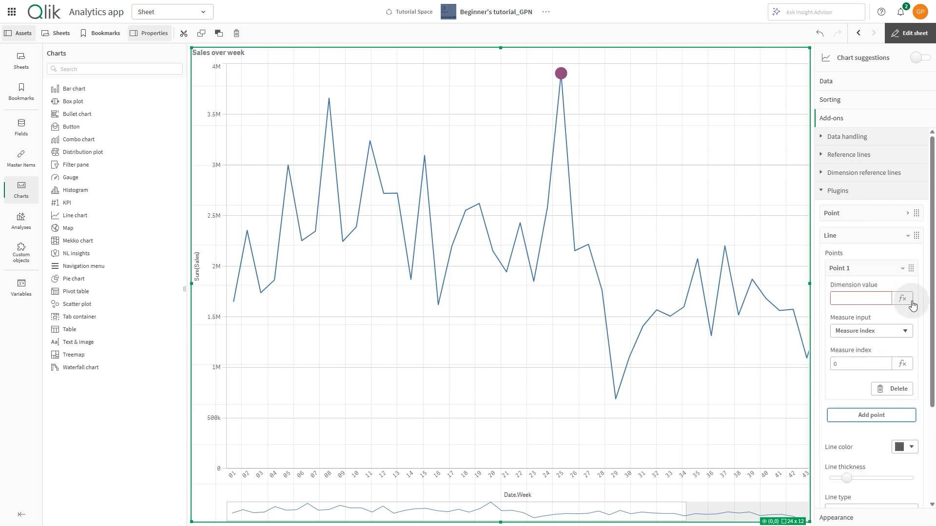
{"action": "left_click", "coordinate": [909, 33]}
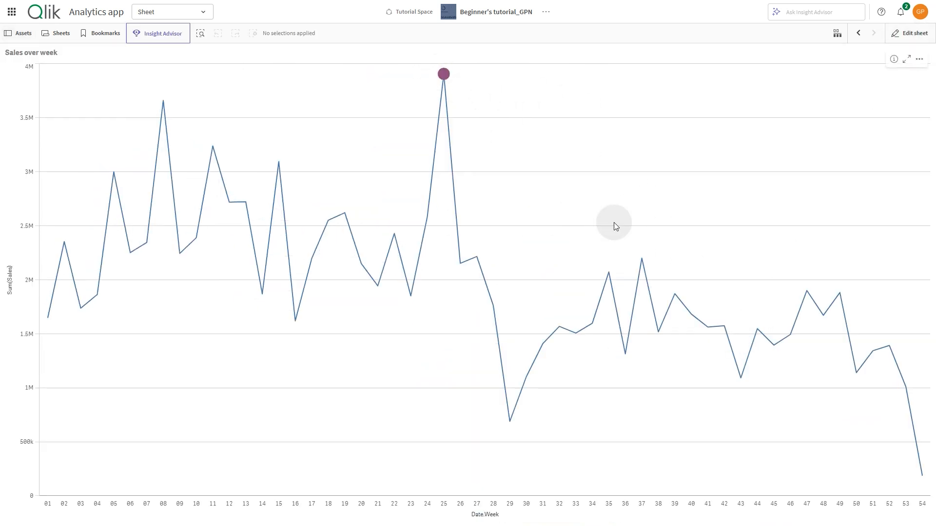
{"action": "left_click", "coordinate": [909, 33]}
{"action": "left_click", "coordinate": [868, 298]}
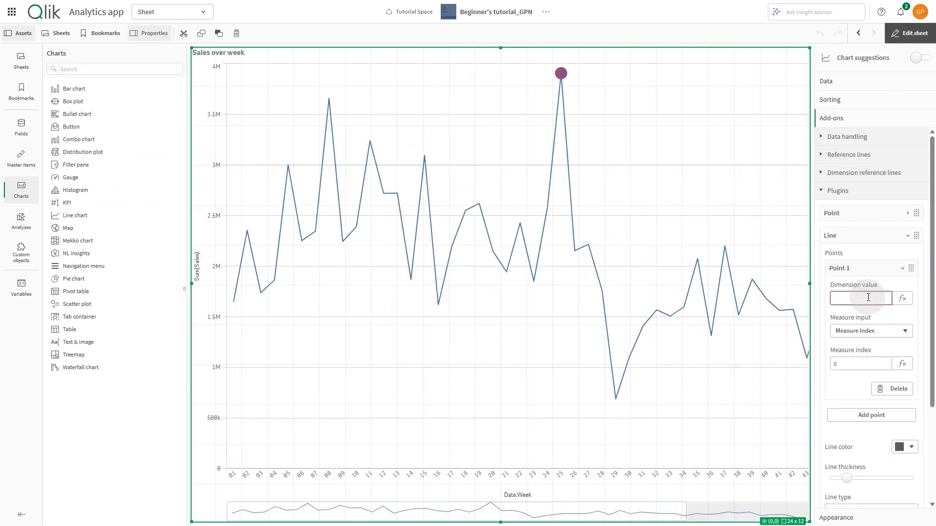
{"action": "left_click", "coordinate": [867, 318]}
Add a second point to the line plugin with dimension value 54.
{"action": "scroll", "coordinate": [885, 317], "scroll_direction": "down", "scroll_amount": 1}
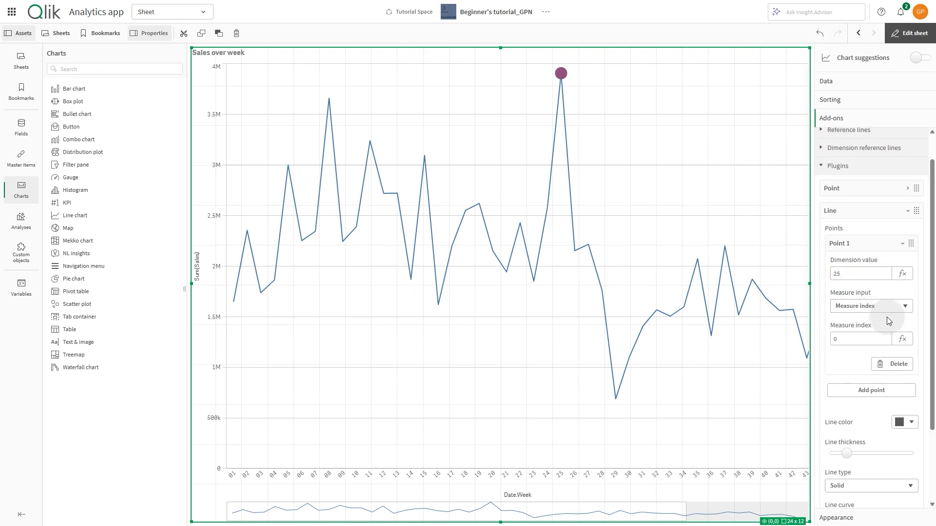
{"action": "left_click", "coordinate": [864, 382]}
{"action": "left_click", "coordinate": [854, 288]}
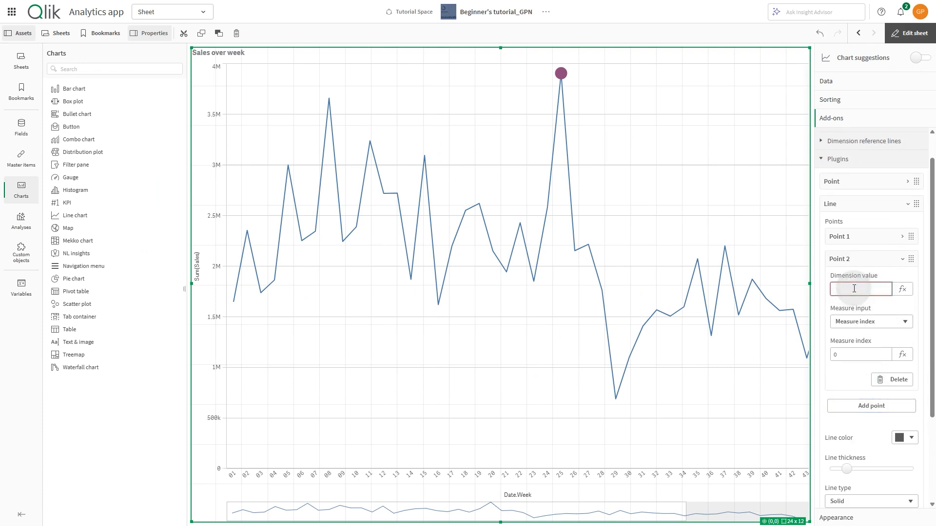
{"action": "type", "text": "54"}
{"action": "key", "text": "Tab"}
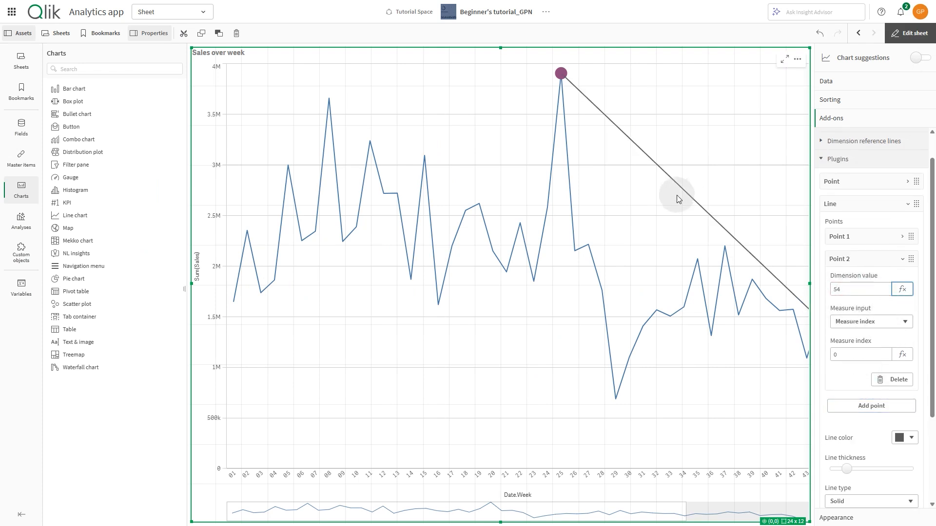
Increase the plugin line's thickness to a little over half of its range and color it yellow, #ffcf02.
{"action": "scroll", "coordinate": [850, 312], "scroll_direction": "down", "scroll_amount": 3}
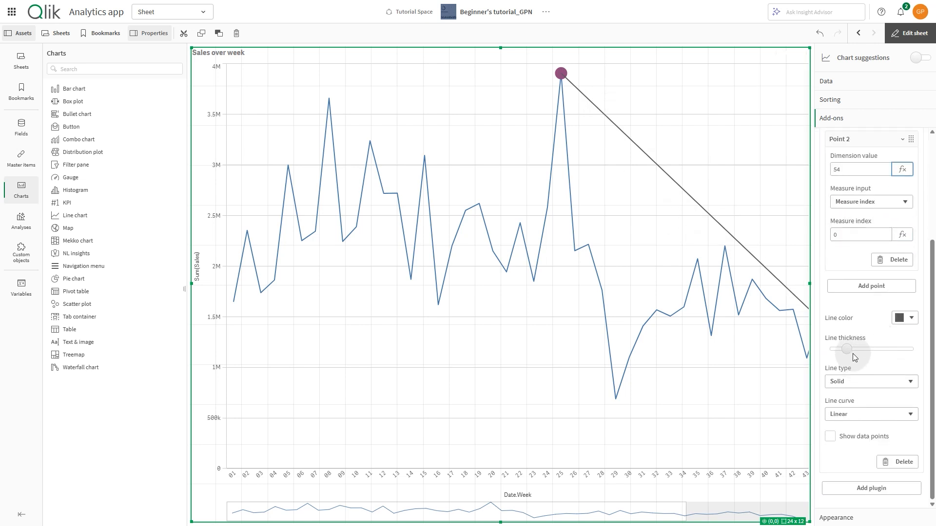
{"action": "left_click_drag", "start_coordinate": [850, 351], "coordinate": [880, 349]}
{"action": "left_click", "coordinate": [912, 318]}
{"action": "left_click", "coordinate": [914, 263]}
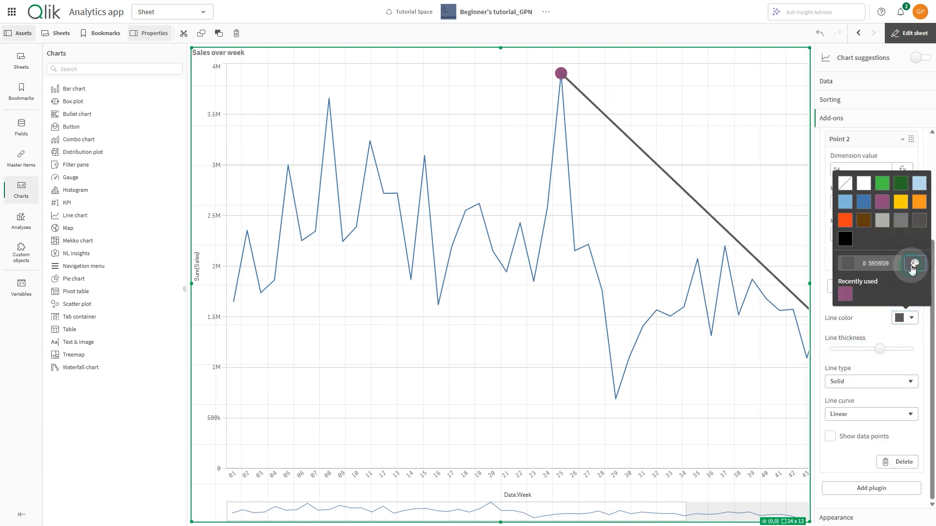
{"action": "left_click", "coordinate": [900, 201]}
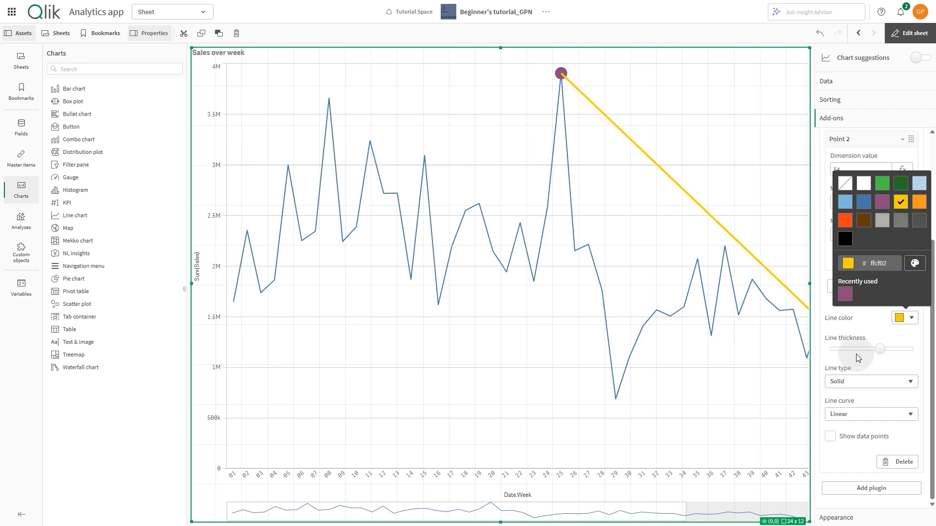
Make the plugin line Dashed with its data points shown, and check the sheet outside edit mode.
{"action": "left_click", "coordinate": [851, 385]}
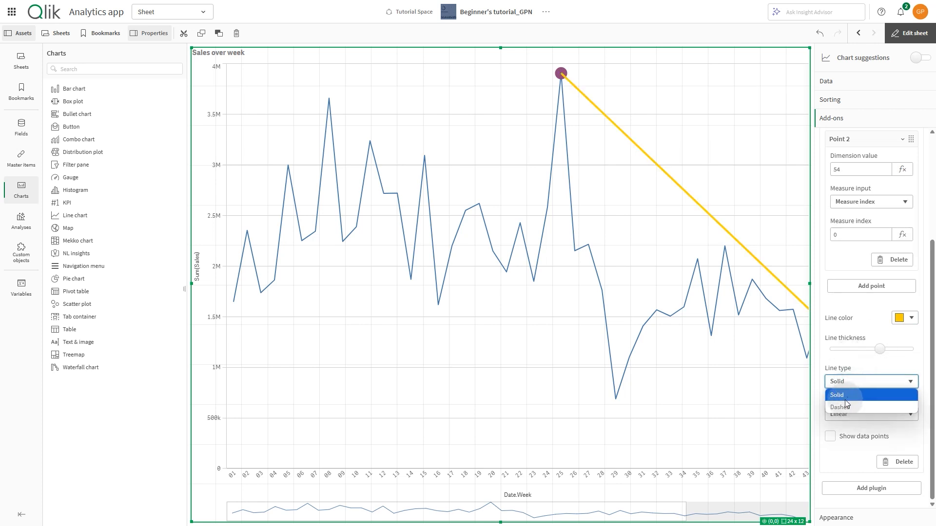
{"action": "left_click", "coordinate": [844, 406]}
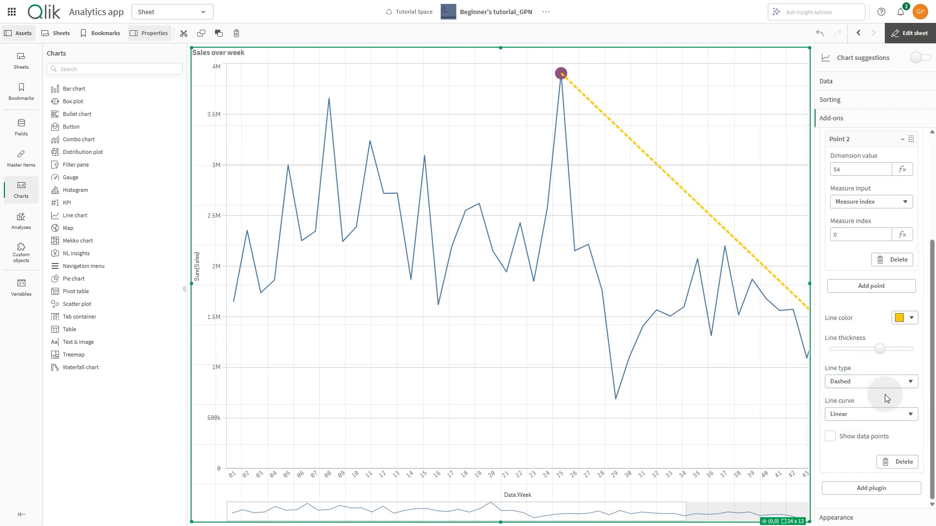
{"action": "left_click", "coordinate": [836, 439]}
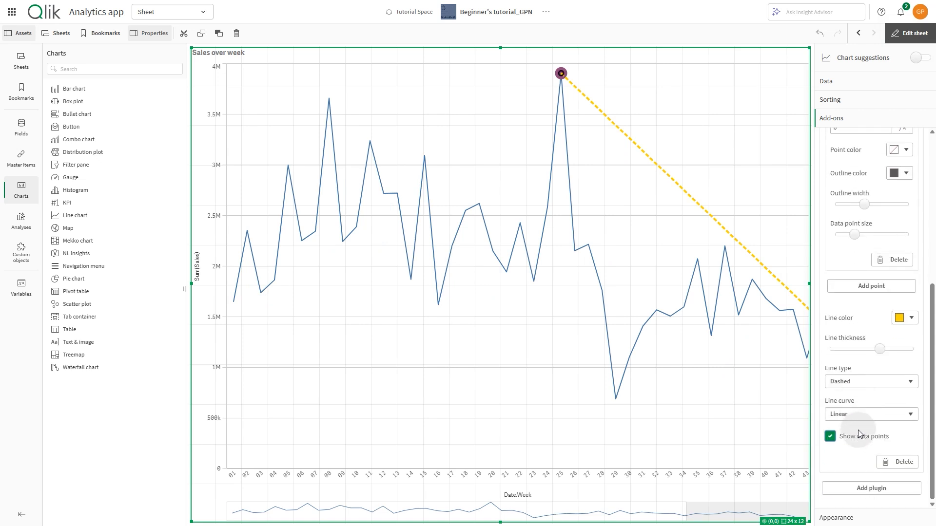
{"action": "left_click", "coordinate": [905, 39]}
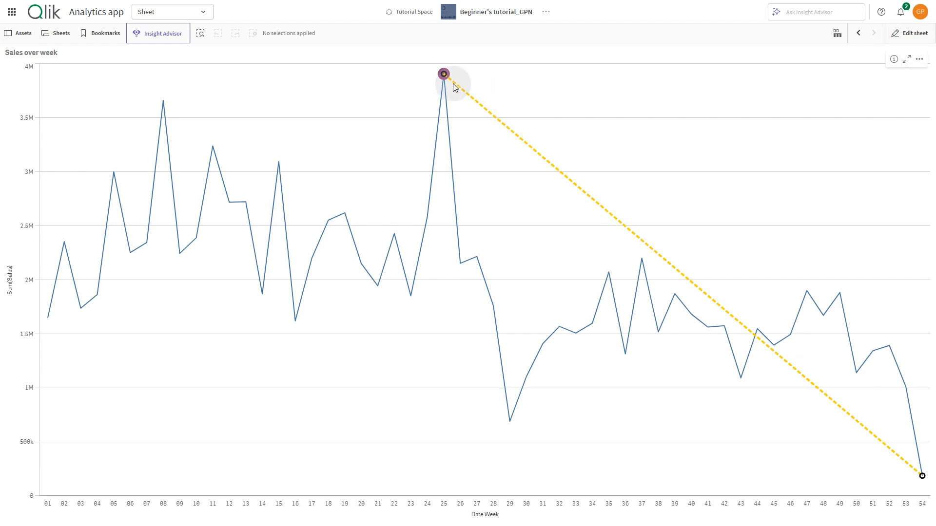
{"action": "left_click", "coordinate": [902, 35]}
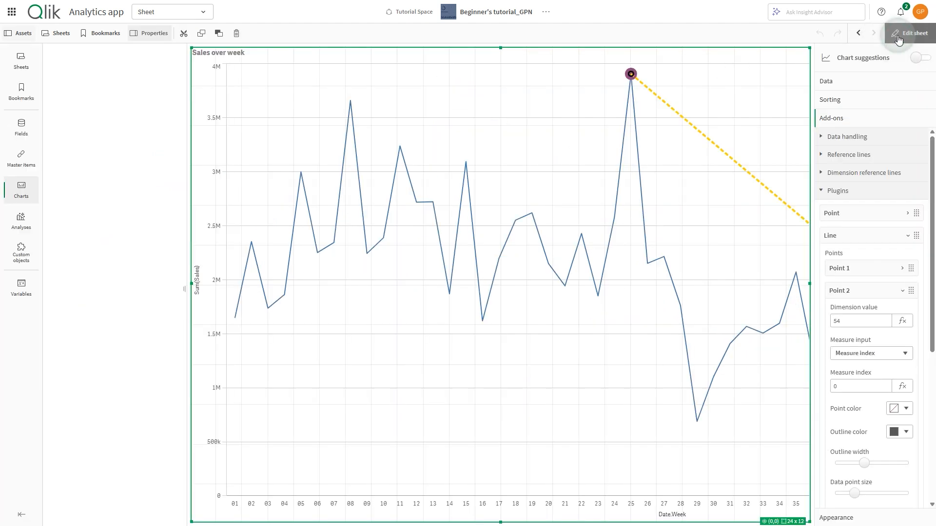
Add a second Line plugin and give it a first point with dimension value 25.
{"action": "left_click", "coordinate": [860, 291]}
{"action": "left_click", "coordinate": [872, 239]}
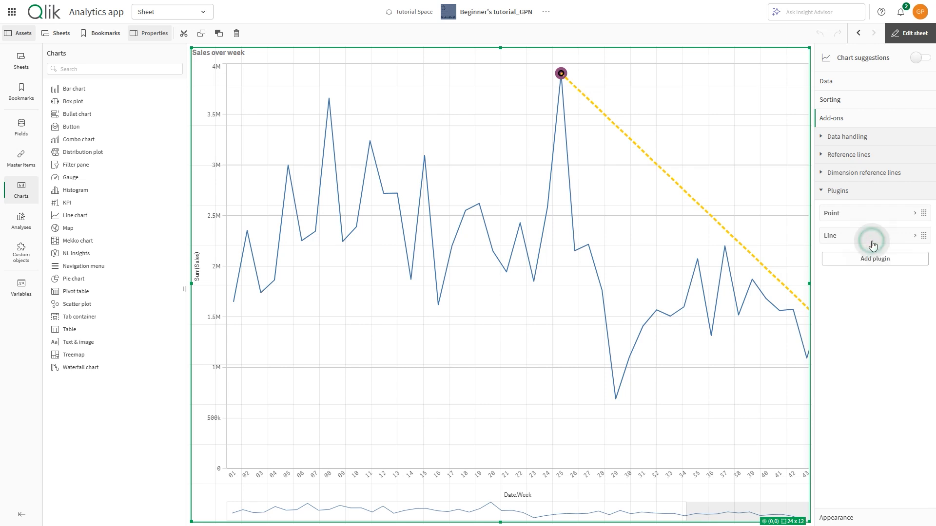
{"action": "left_click", "coordinate": [872, 260]}
{"action": "left_click", "coordinate": [873, 290]}
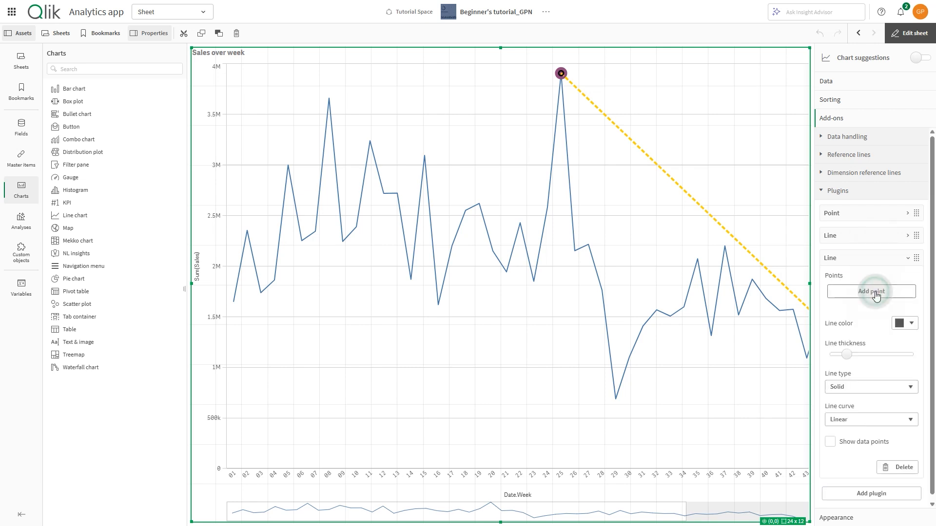
{"action": "left_click", "coordinate": [871, 293]}
{"action": "left_click", "coordinate": [863, 320]}
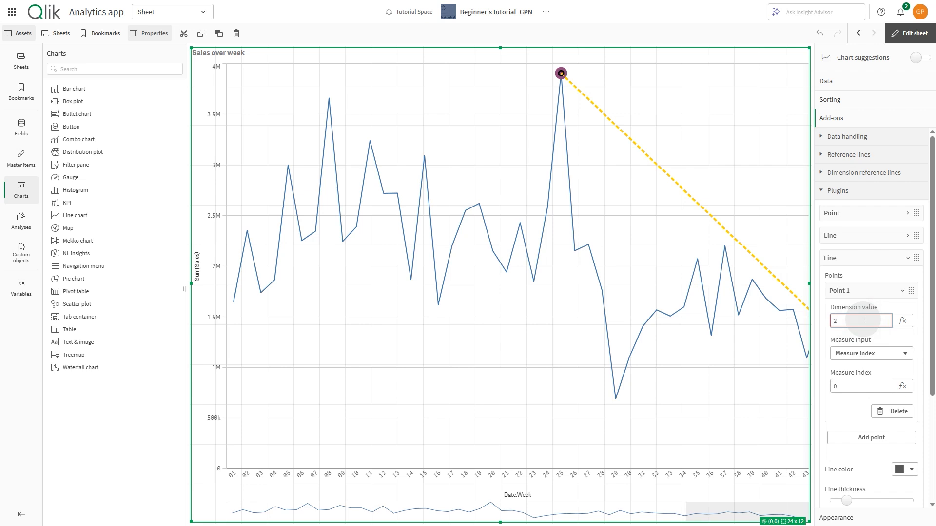
{"action": "type", "text": "25"}
Switch the point's measure input to Measure value and start its expression with sum({<[Date.autoCalendar.Week].
{"action": "left_click", "coordinate": [860, 353]}
{"action": "left_click", "coordinate": [859, 371]}
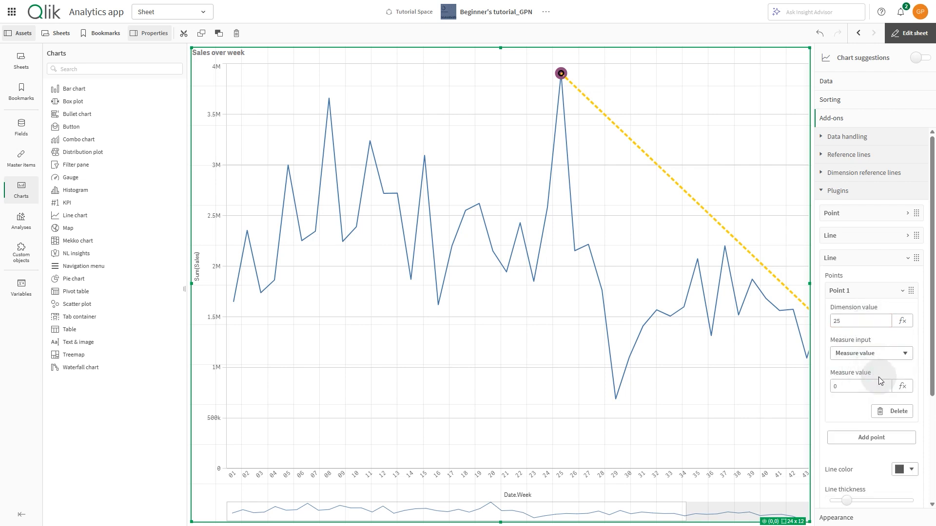
{"action": "left_click", "coordinate": [895, 383]}
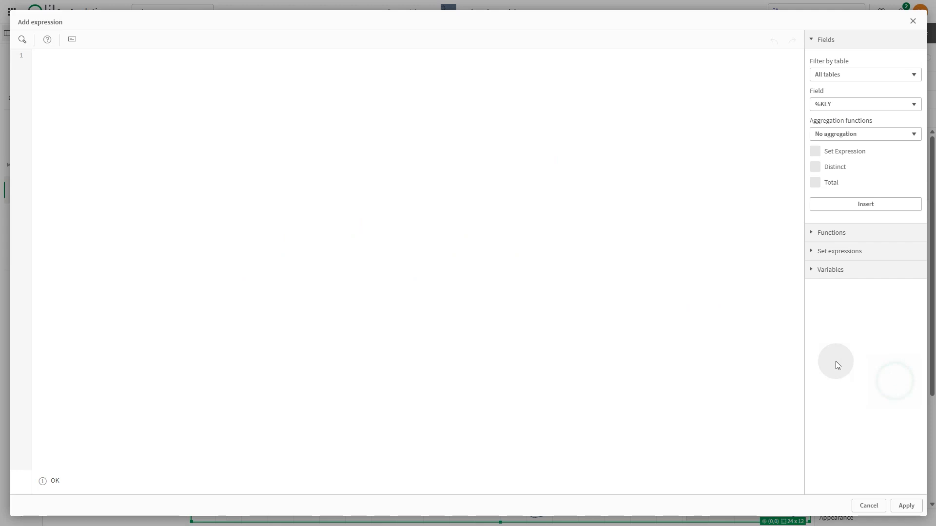
{"action": "type", "text": "sum({<"}
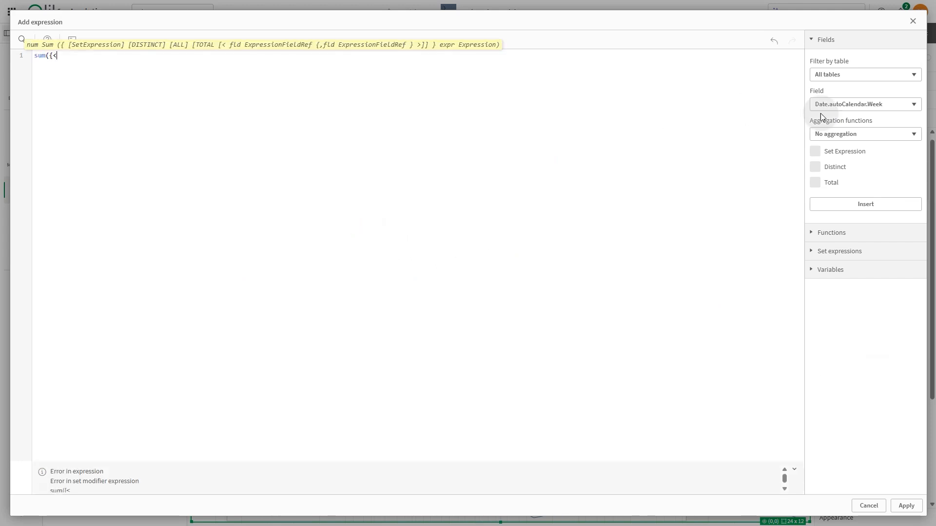
{"action": "left_click", "coordinate": [866, 104]}
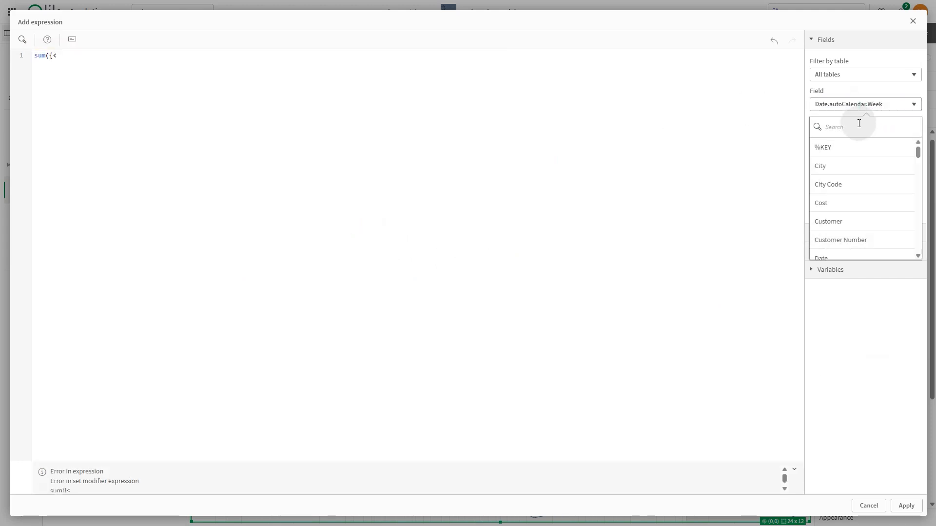
{"action": "type", "text": "week"}
{"action": "left_click", "coordinate": [845, 147]}
{"action": "left_click", "coordinate": [858, 204]}
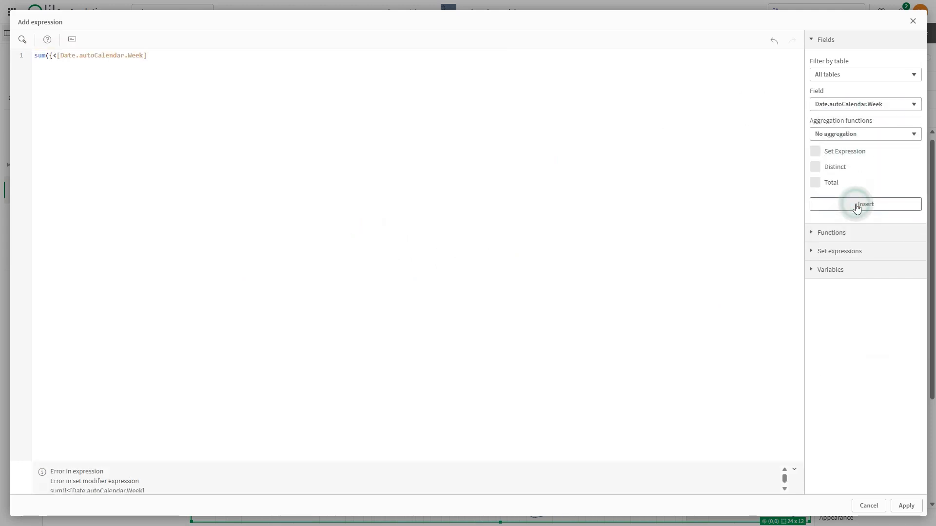
Complete the expression as sum({<[Date.autoCalendar.Week] = {25}>} Margin) and copy all of it.
{"action": "type", "text": "= {25"}
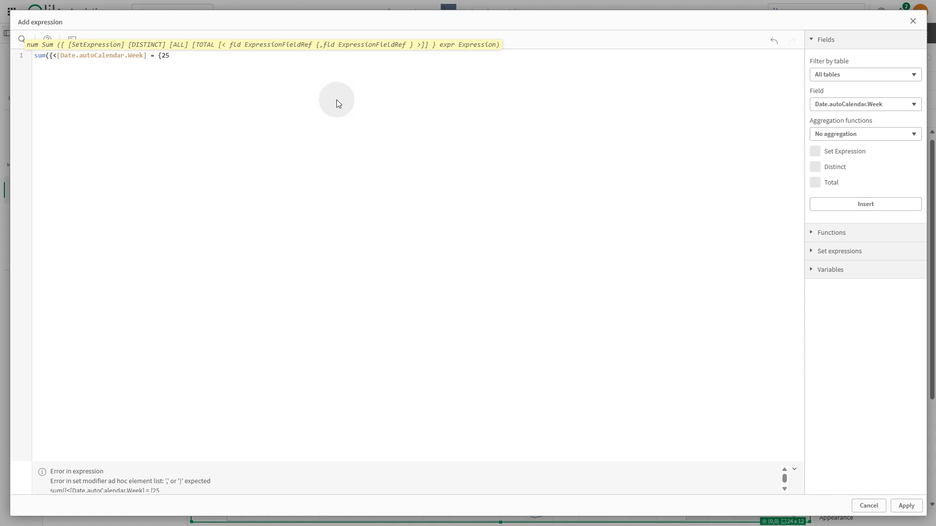
{"action": "type", "text": "}>} Mar"}
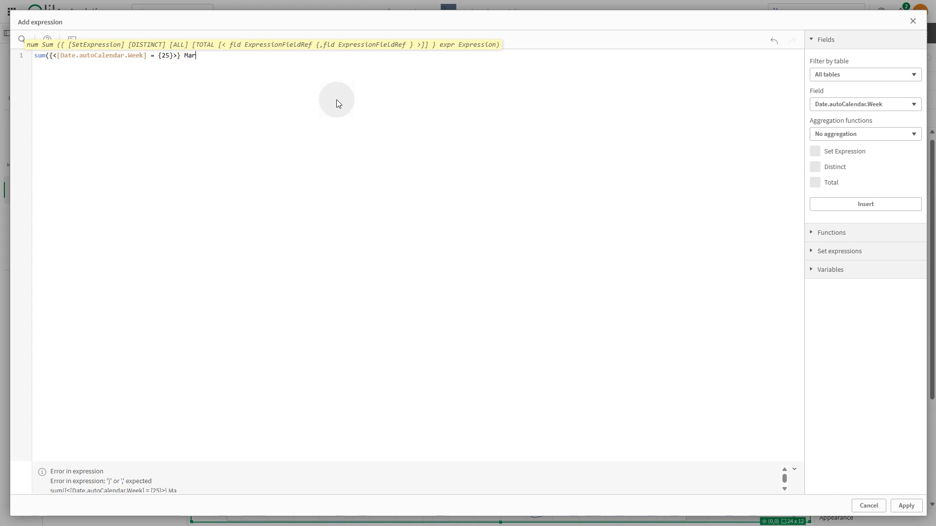
{"action": "type", "text": "gin)"}
{"action": "key", "text": "ctrl+a"}
{"action": "key", "text": "ctrl+c"}
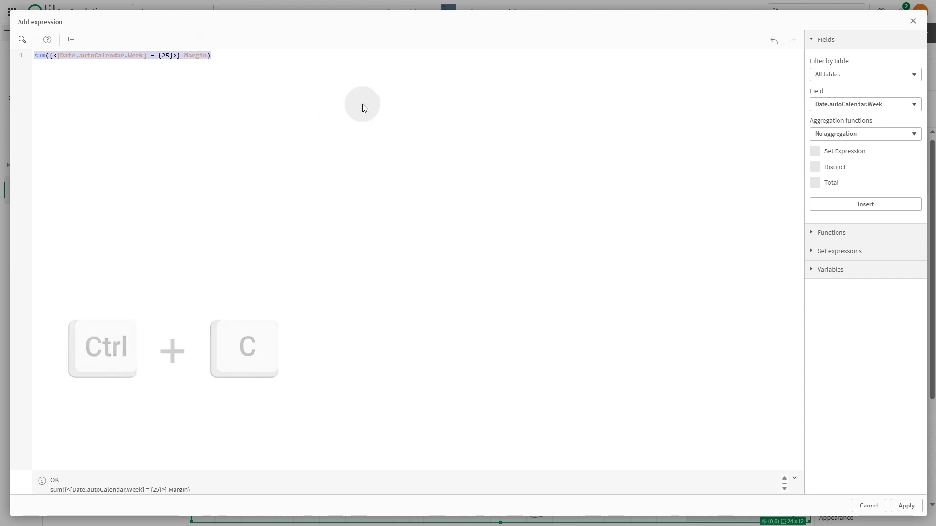
Apply the margin expression to the first point and show the second line's data points.
{"action": "left_click", "coordinate": [906, 505]}
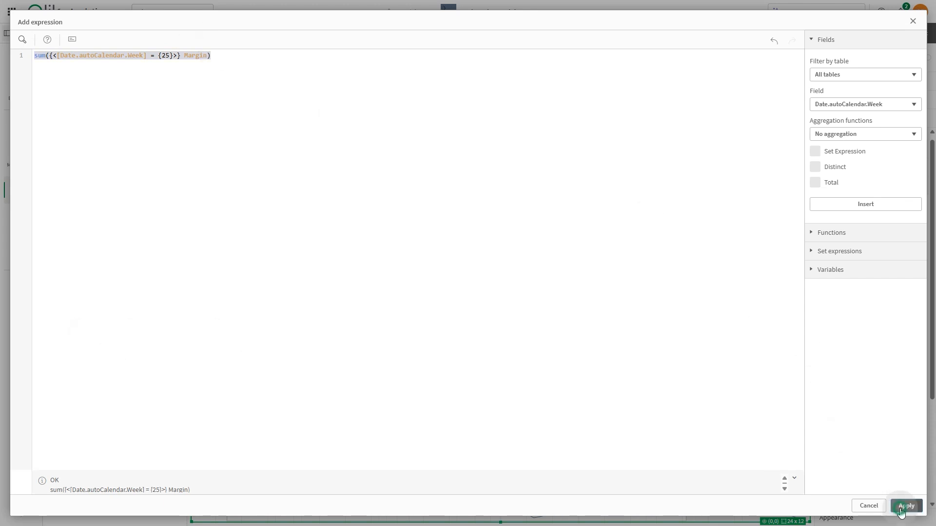
{"action": "scroll", "coordinate": [873, 443], "scroll_direction": "down", "scroll_amount": 3}
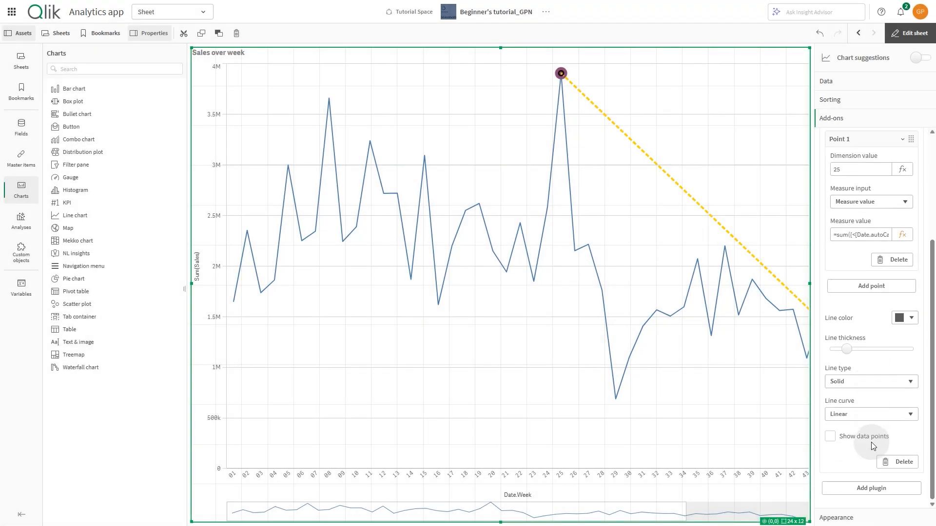
{"action": "left_click", "coordinate": [834, 432]}
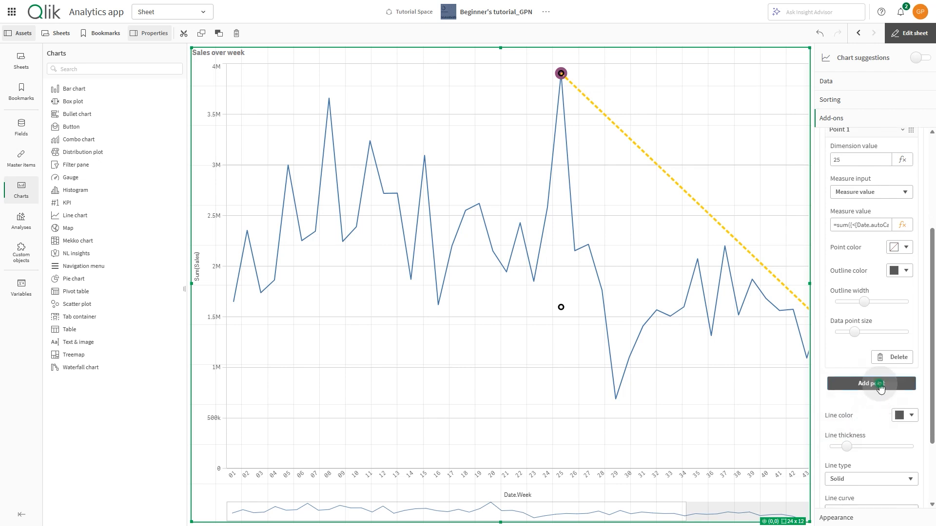
Add a second point to the second line with dimension value 54.
{"action": "left_click", "coordinate": [879, 384]}
{"action": "scroll", "coordinate": [873, 400], "scroll_direction": "down", "scroll_amount": 1}
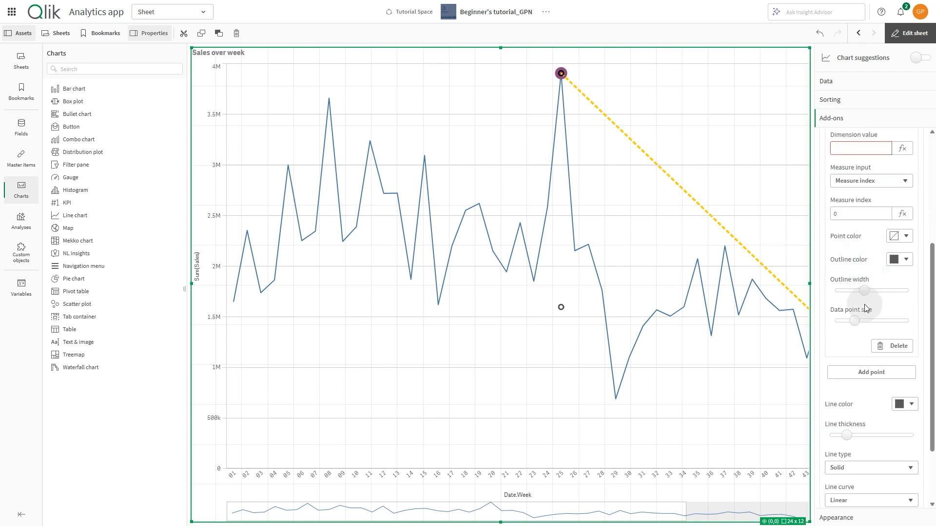
{"action": "left_click", "coordinate": [854, 147]}
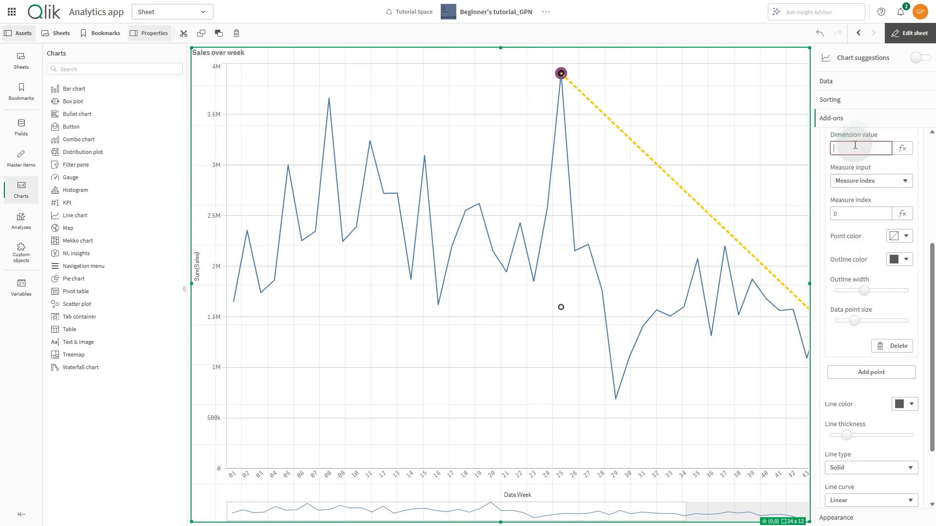
{"action": "type", "text": "54"}
{"action": "key", "text": "Return"}
Switch the new point's measure input to Measure value and set its expression to sum({<[Date.autoCalendar.Week] = {54}>} Margin), reusing the copied one.
{"action": "left_click", "coordinate": [856, 183]}
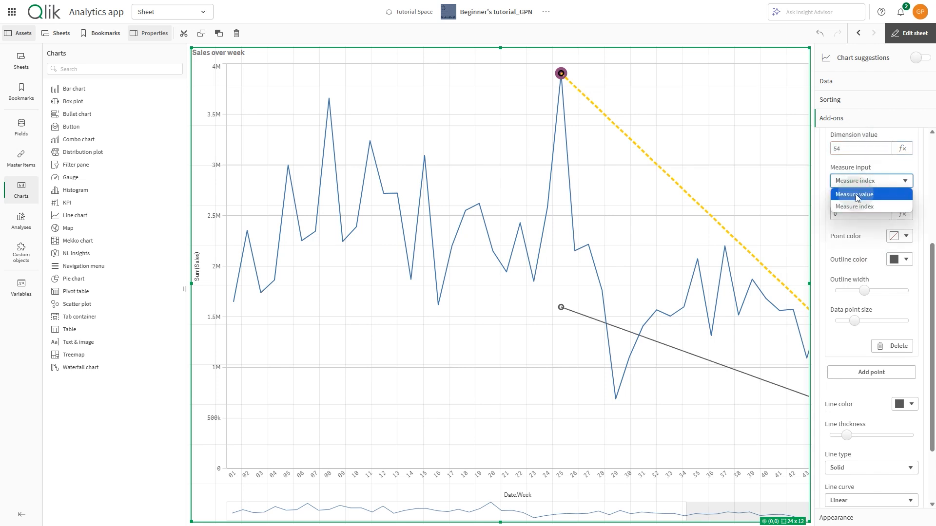
{"action": "left_click", "coordinate": [855, 194]}
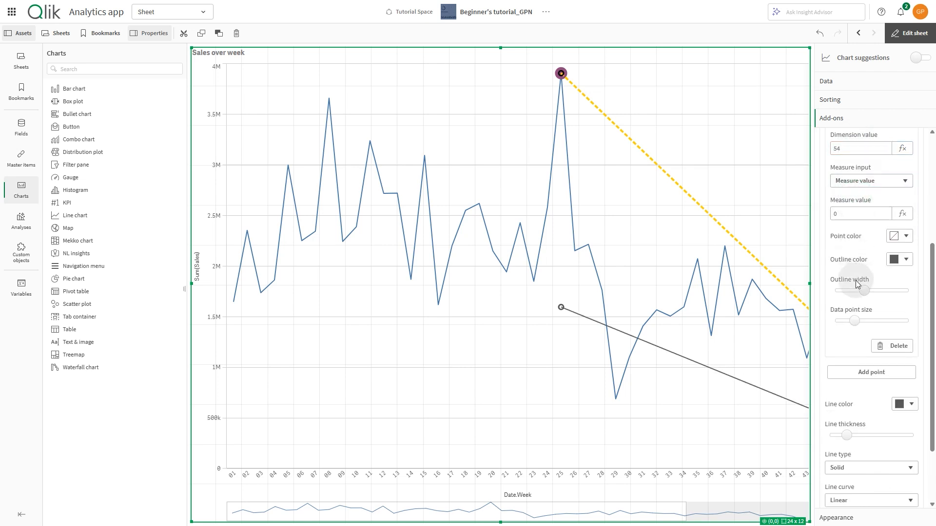
{"action": "left_click", "coordinate": [902, 214]}
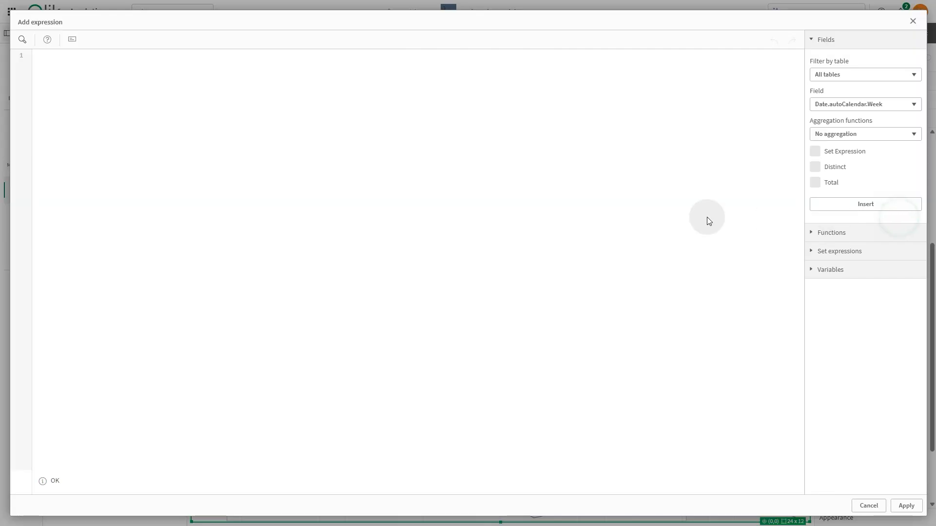
{"action": "left_click", "coordinate": [485, 217]}
{"action": "key", "text": "ctrl+v"}
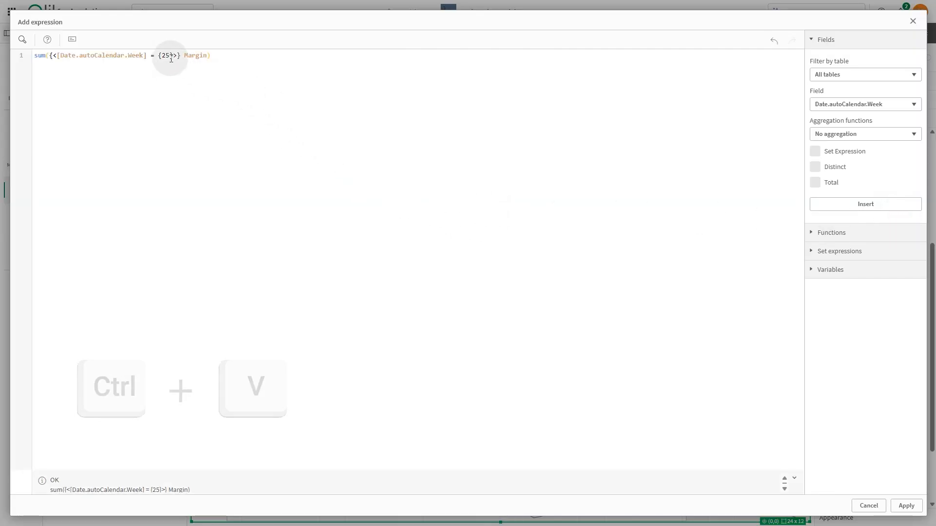
{"action": "left_click", "coordinate": [168, 55]}
{"action": "type", "text": "54"}
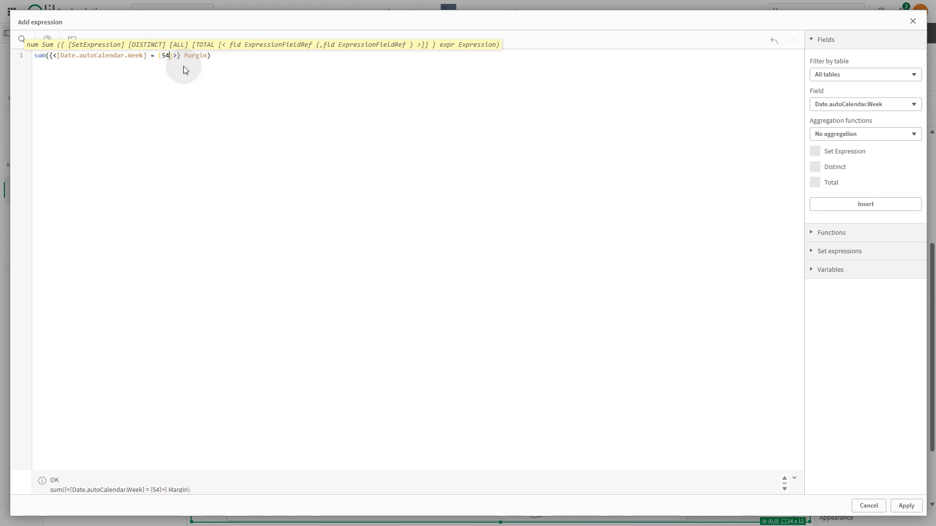
{"action": "left_click", "coordinate": [906, 506]}
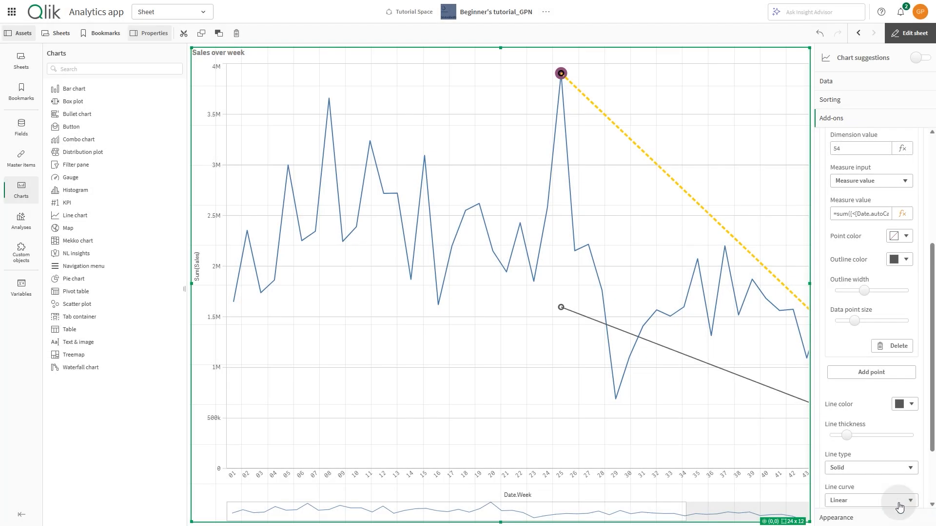
Make the second line thicker and Dashed, and view the finished sheet outside edit mode.
{"action": "left_click", "coordinate": [848, 435]}
{"action": "left_click_drag", "start_coordinate": [851, 435], "coordinate": [863, 435]}
{"action": "left_click", "coordinate": [861, 469]}
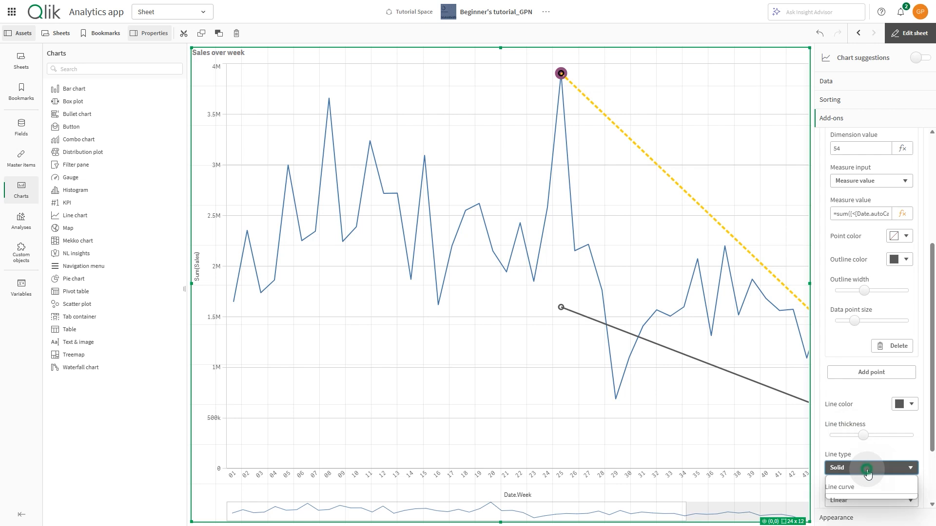
{"action": "left_click", "coordinate": [863, 493]}
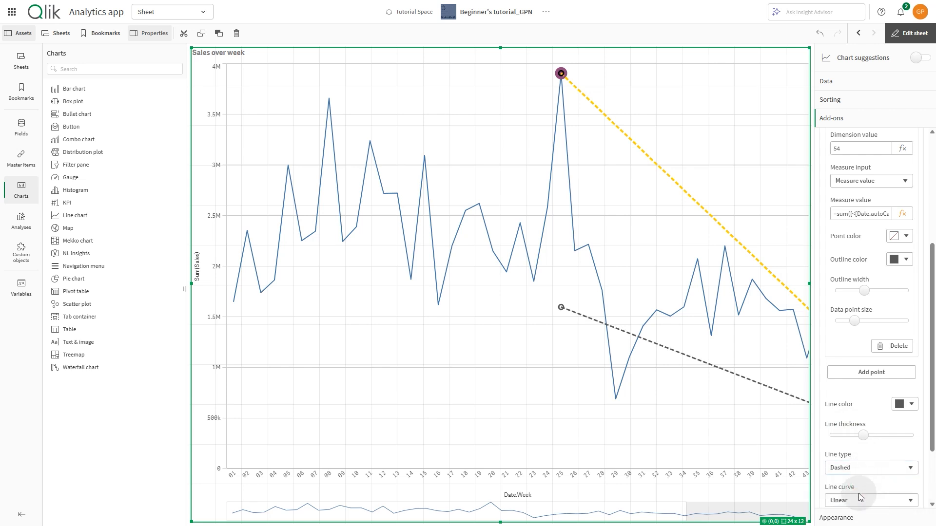
{"action": "left_click", "coordinate": [897, 36]}
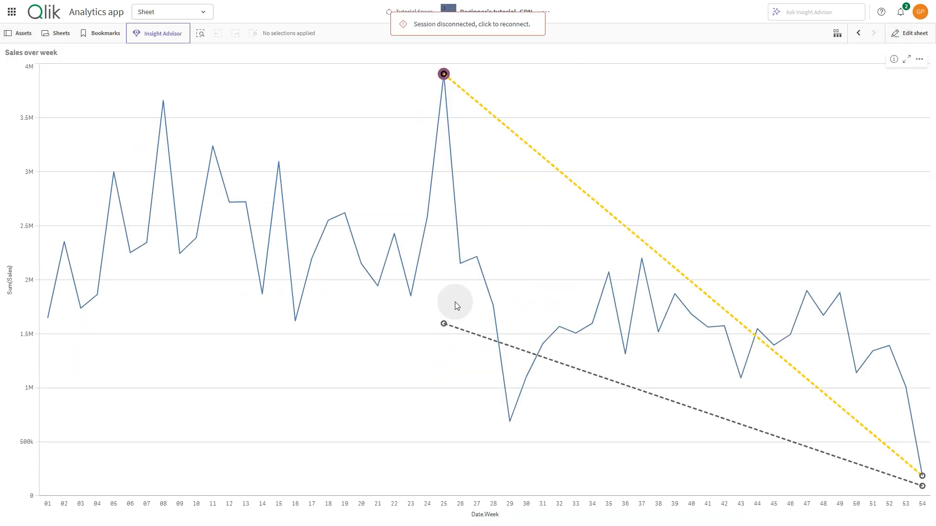